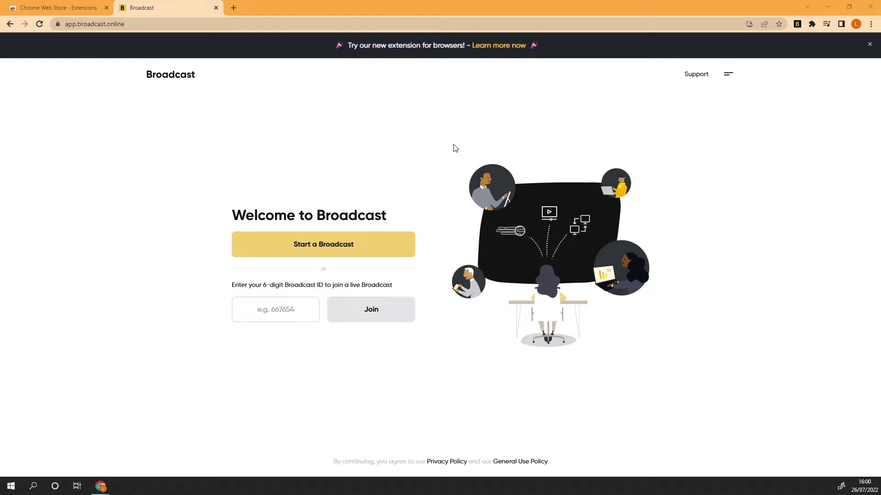
- Open DisplayNote's blog post on the new Broadcast extension from the welcome page banner
left_click(492, 46)
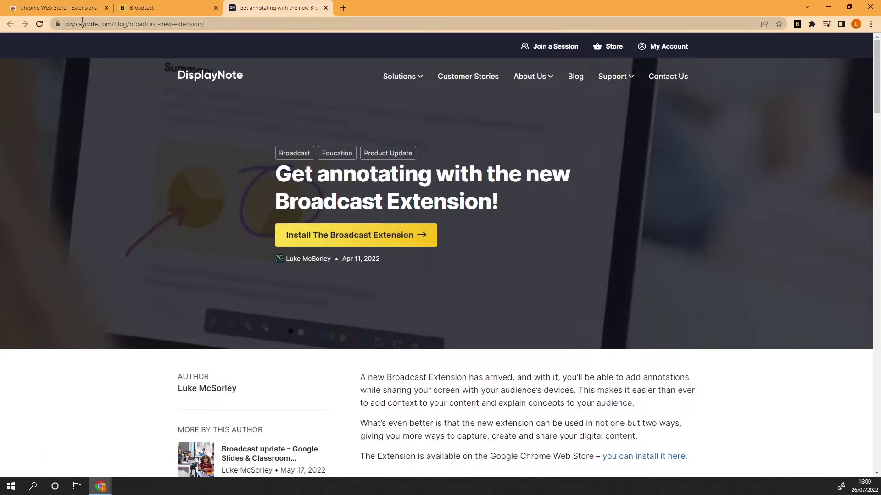
- Search the Web Store for 'Displaynote broadcast' and open the Broadcast extension listing
left_click(77, 10)
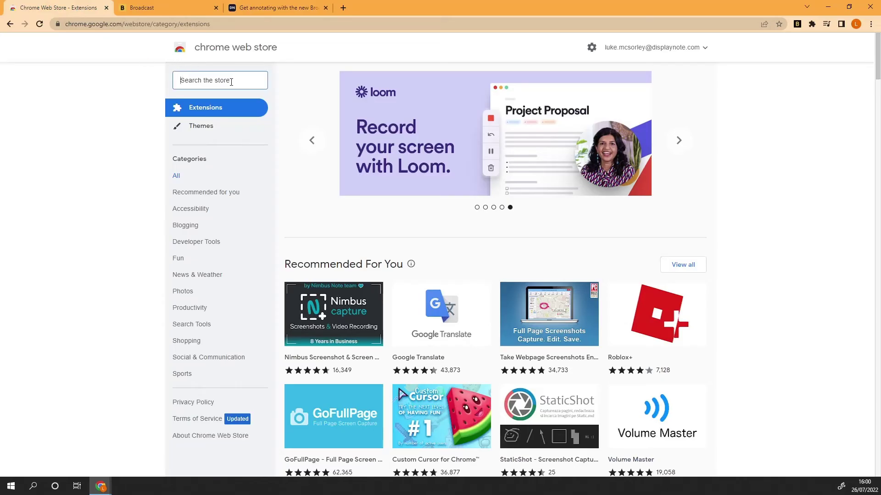
type("Displa")
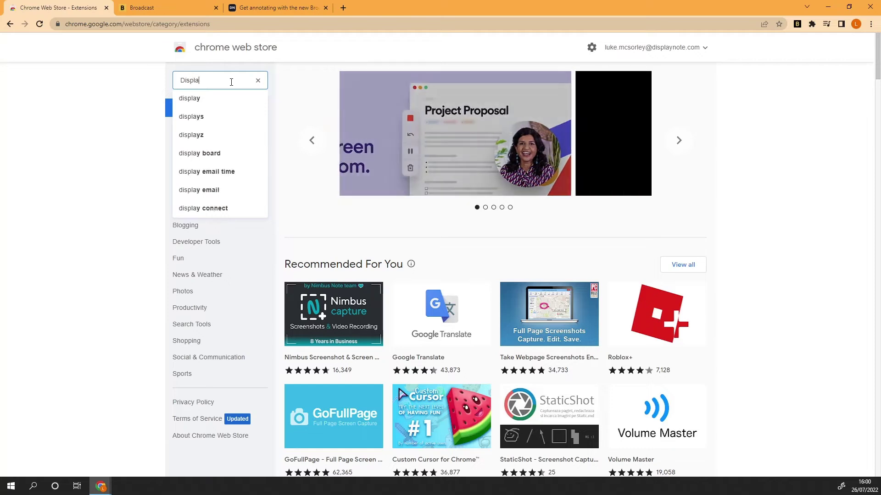
type("ynote broadcast")
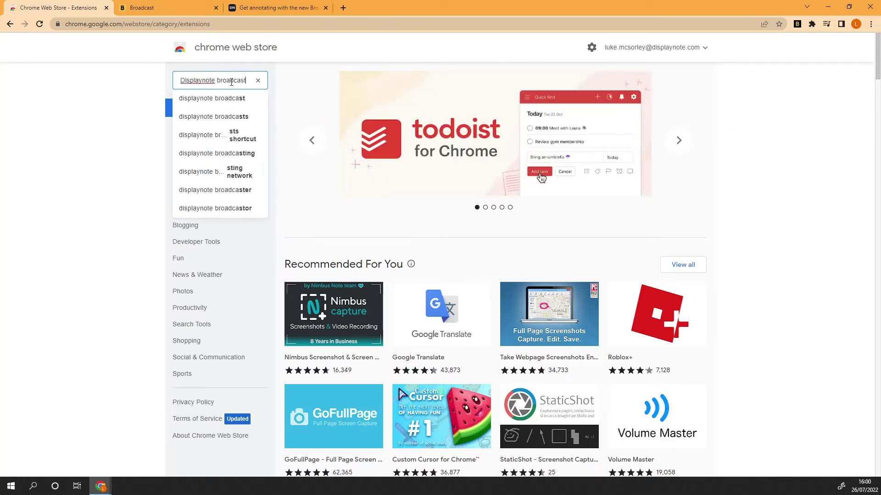
key("Return")
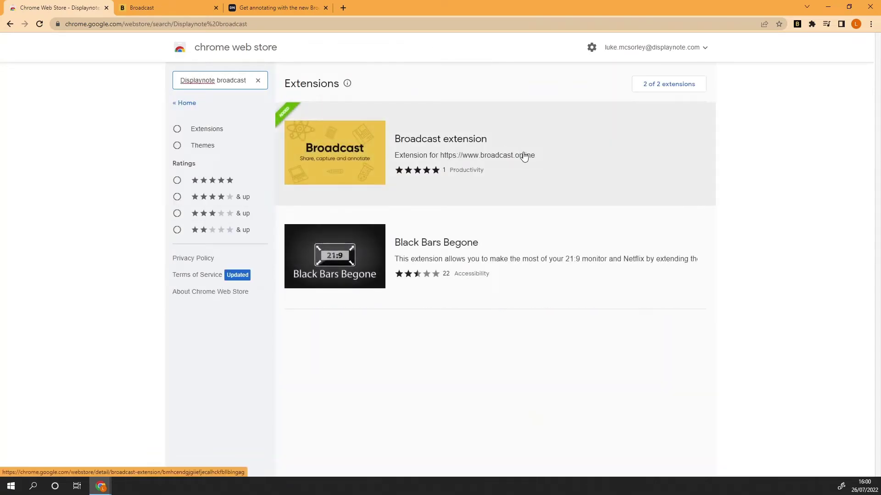
left_click(524, 157)
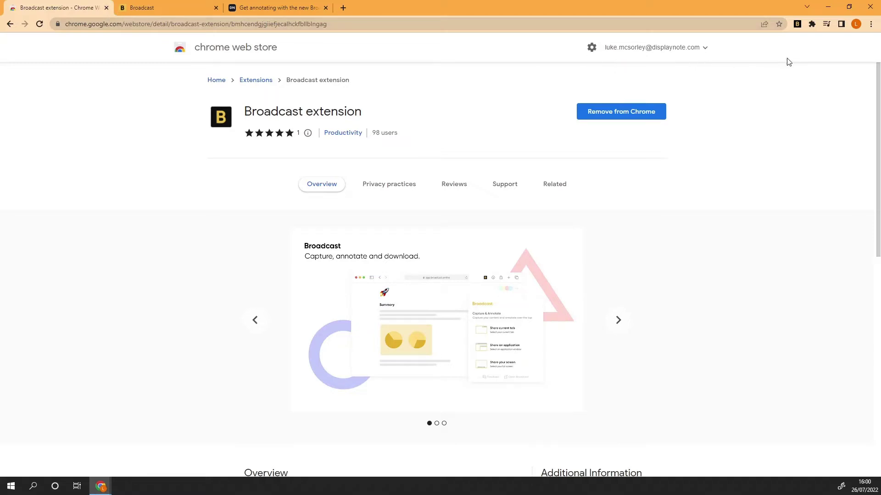
- Bring back the NASA browser window and switch to the Carina Nebula Wikipedia tab
left_click(828, 7)
mouse_move(109, 484)
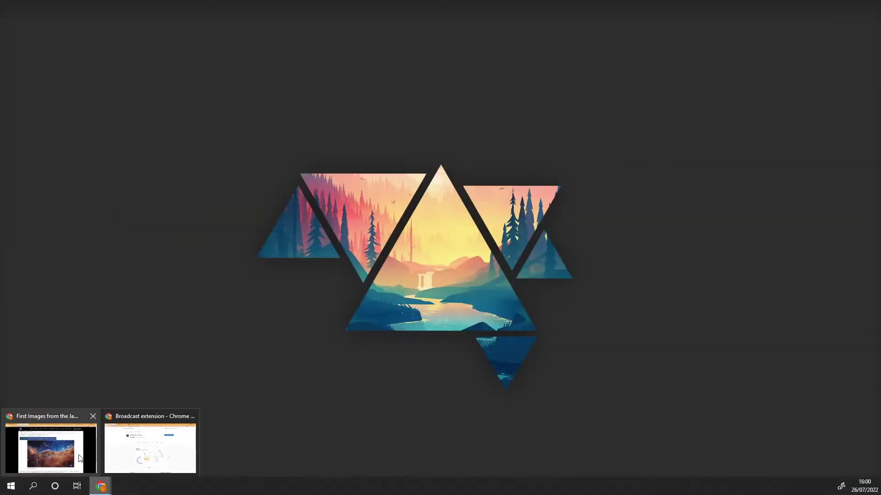
left_click(69, 451)
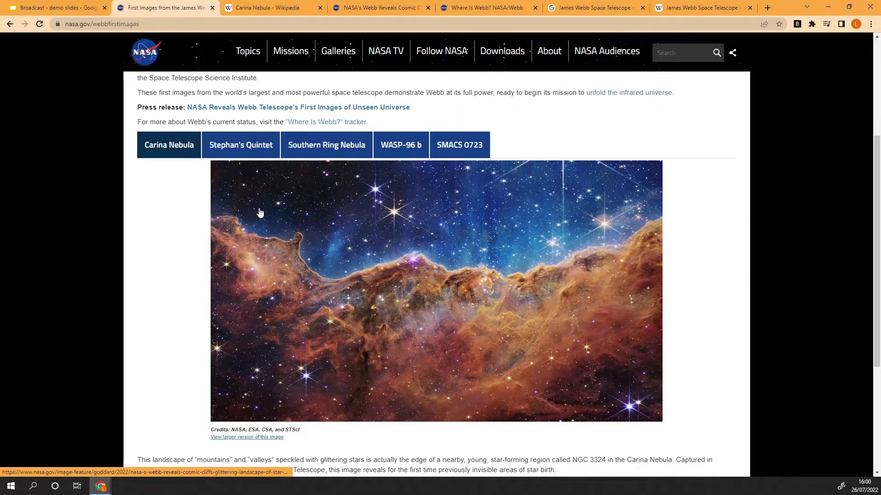
left_click(261, 8)
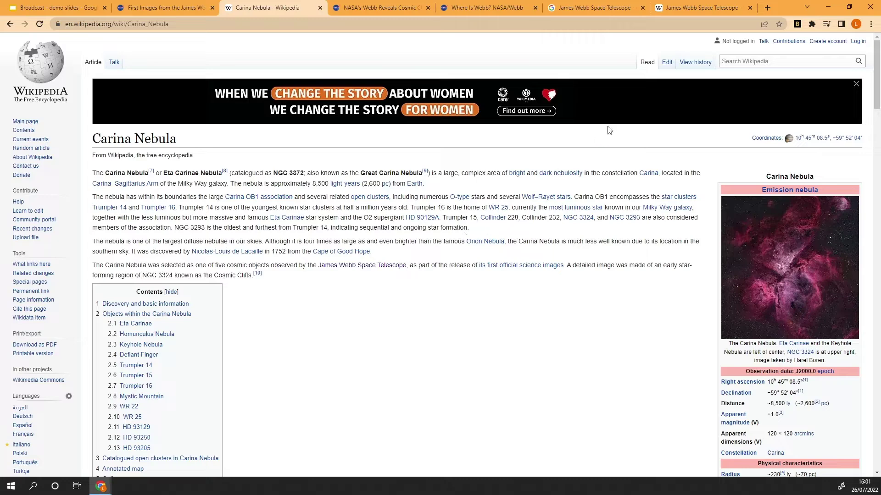
- Log in to DisplayNote from the Broadcast extension panel with the account e-mail and password
left_click(796, 24)
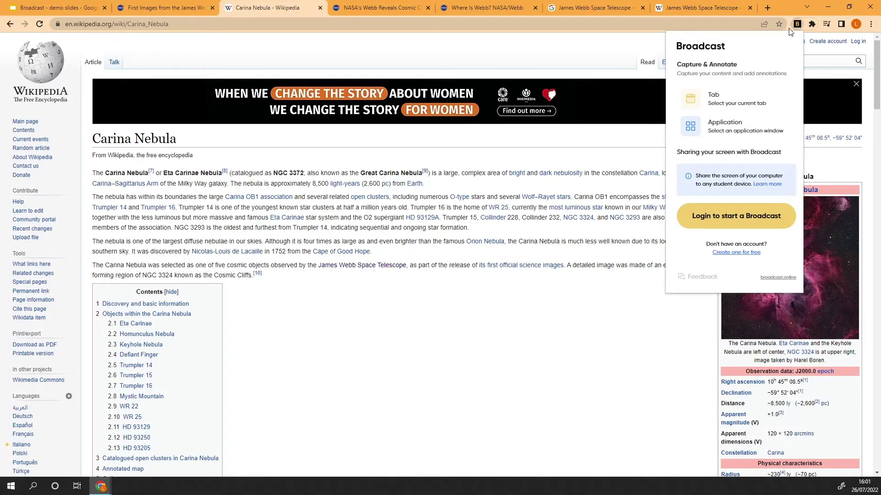
left_click(738, 225)
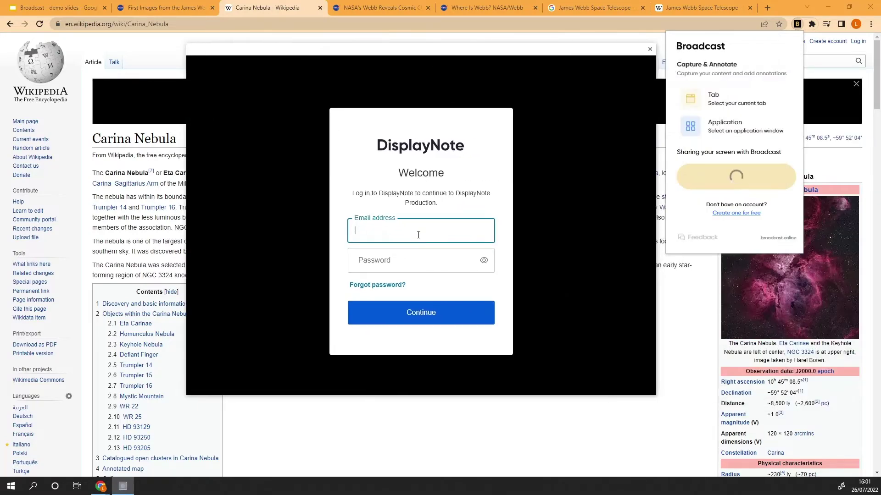
key("Tab")
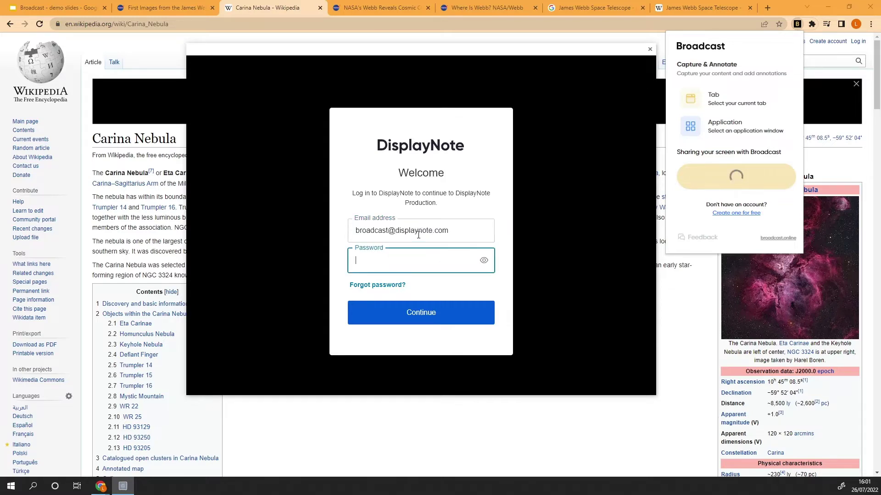
type("••••••••")
left_click(426, 317)
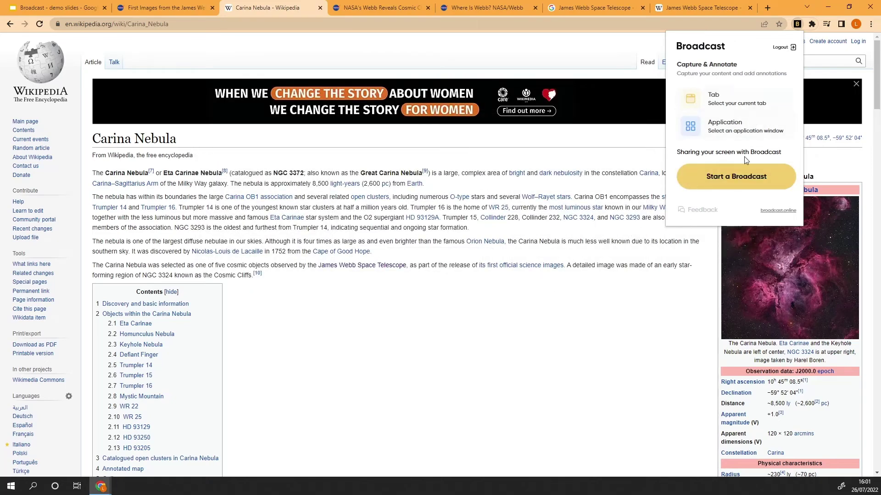
- Launch a new broadcast from the extension panel, opening the Welcome to Broadcast tab
left_click(723, 189)
left_click(798, 25)
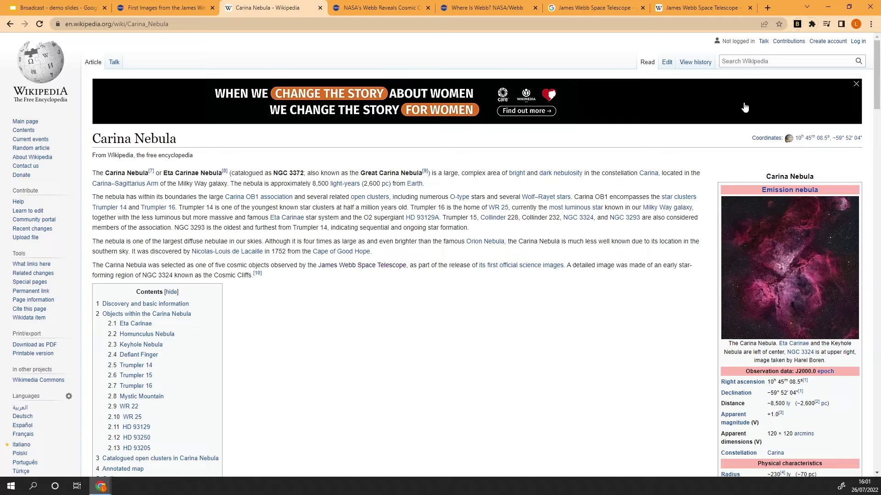
left_click(798, 26)
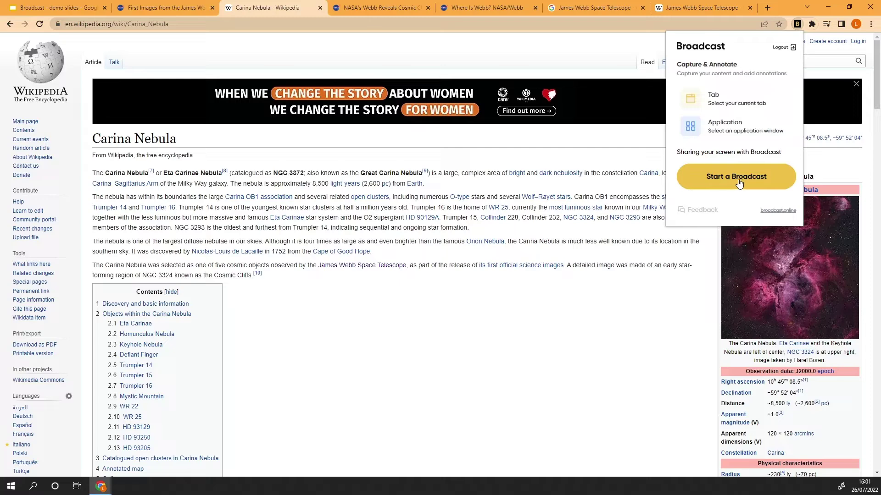
left_click(736, 183)
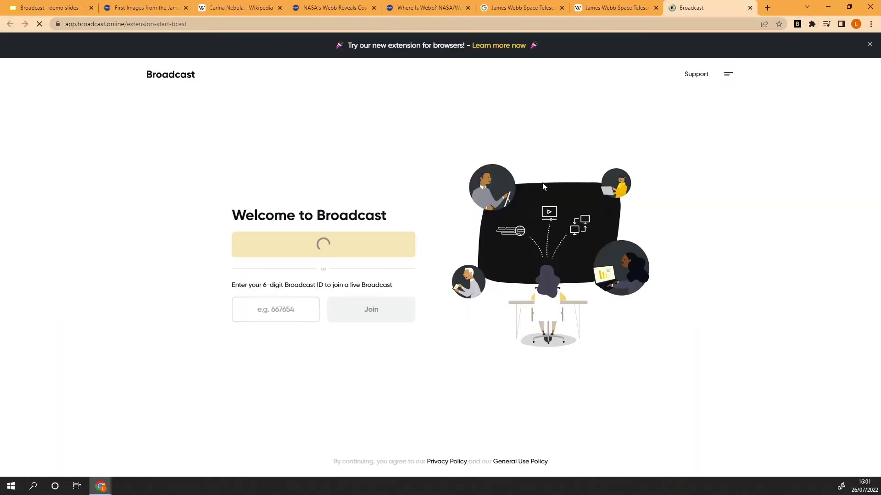
- Share Screen 2 as the entire screen to take the broadcast live
left_click(474, 132)
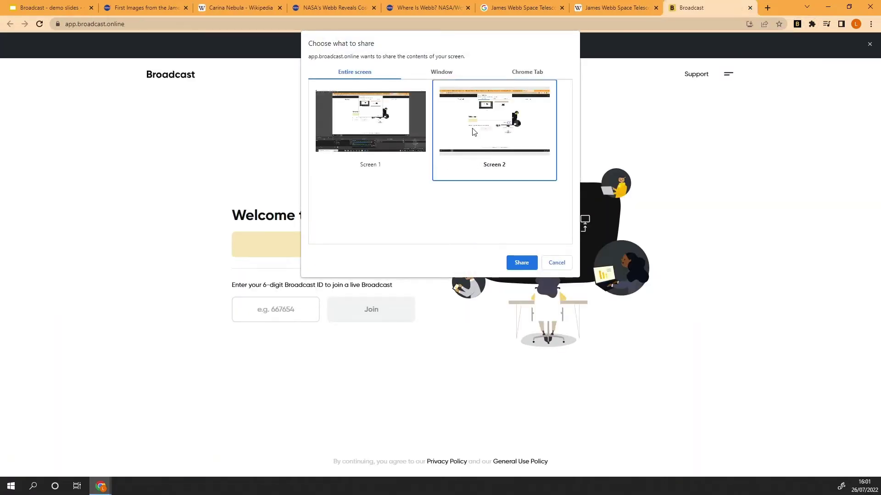
left_click(522, 263)
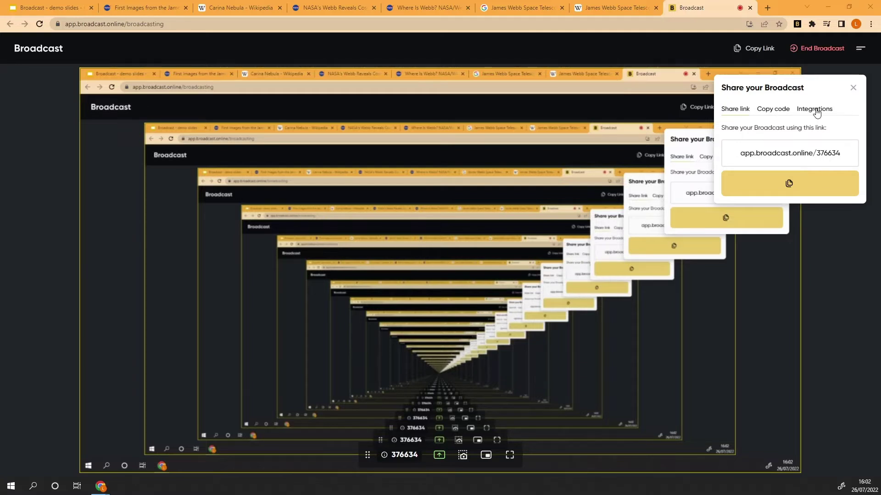
- Dismiss the share panel, enlarge the broadcast in picture-in-picture, and return to the Carina Nebula article
left_click(814, 110)
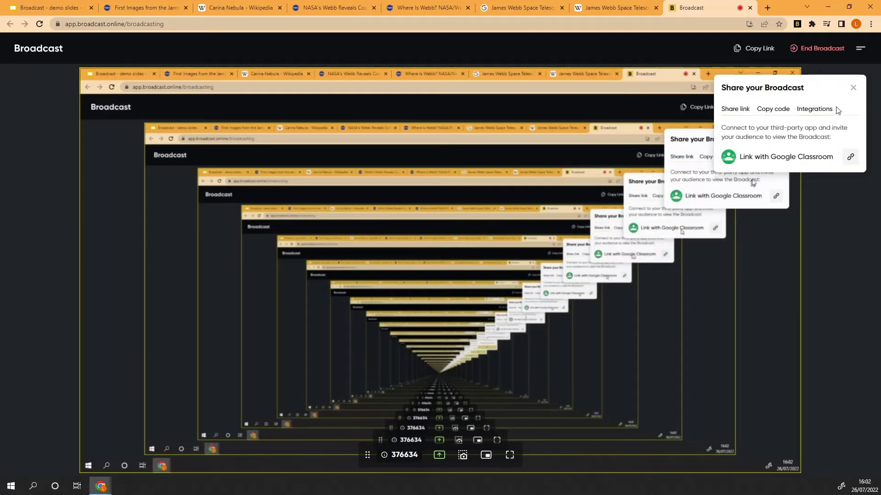
left_click(853, 88)
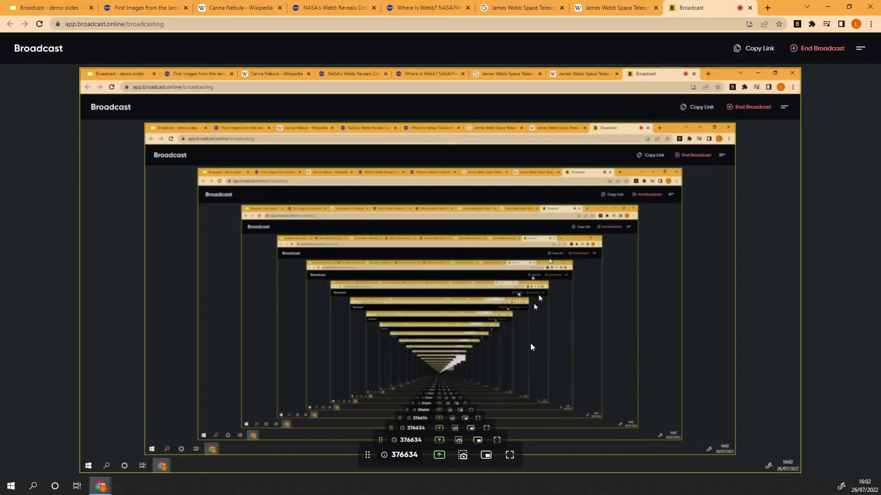
left_click(486, 456)
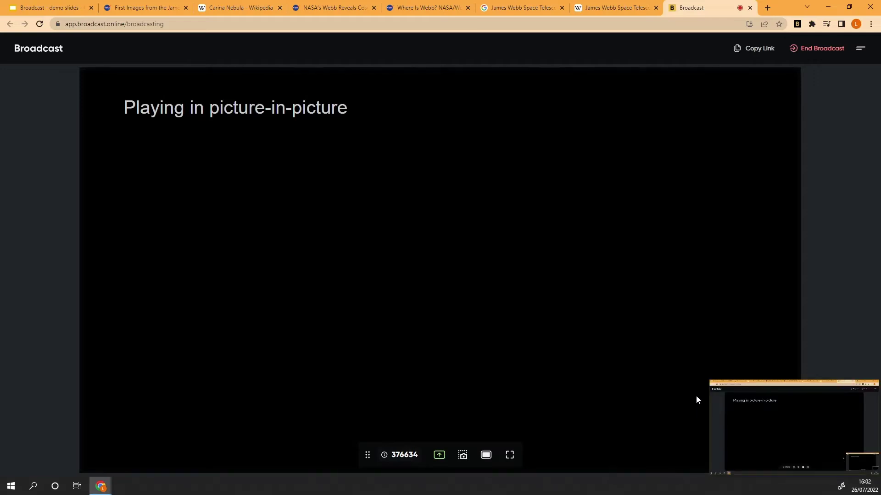
left_click_drag(753, 383, 730, 367)
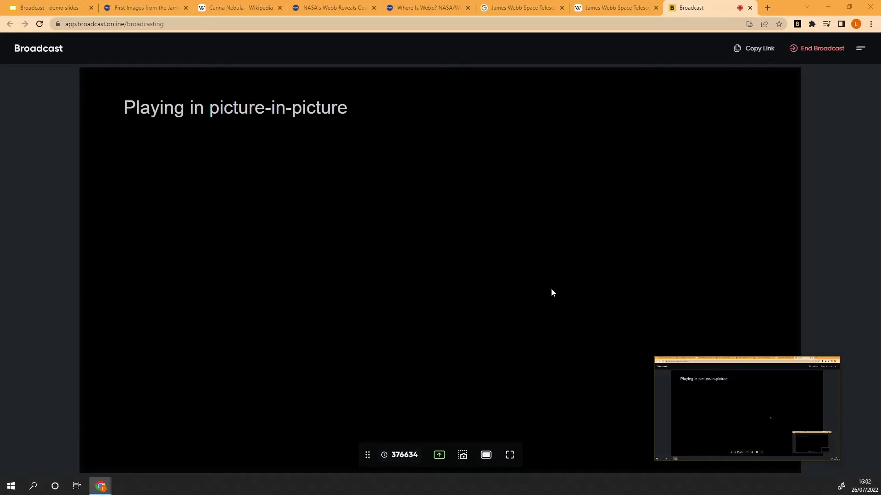
left_click(245, 7)
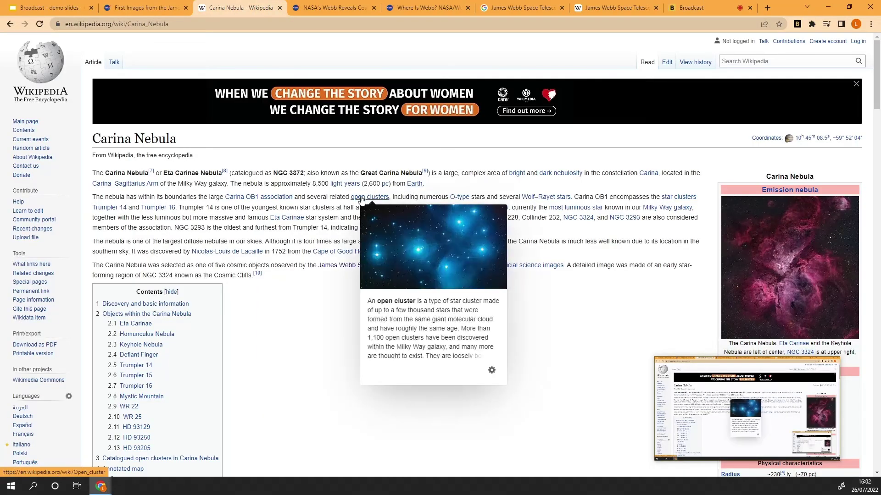
- Browse the Carina Nebula article and other Webb tabs, ending on the telescope search results
mouse_move(662, 401)
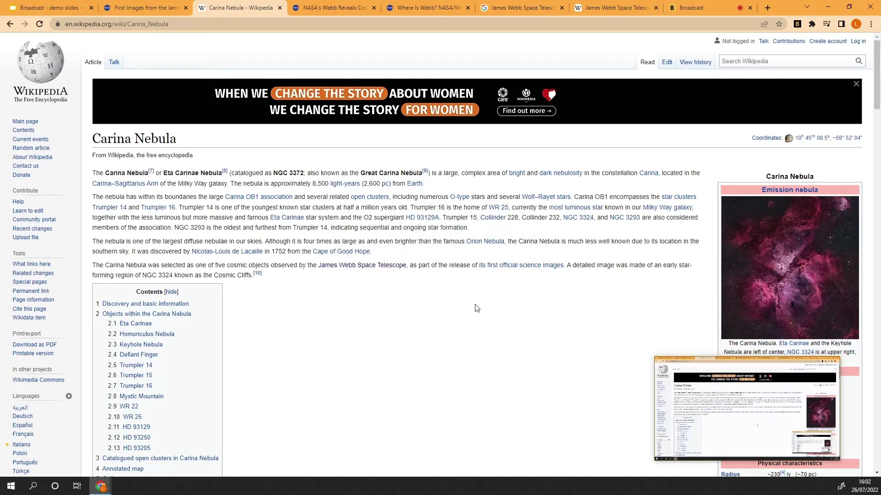
scroll(390, 283, "down", 7)
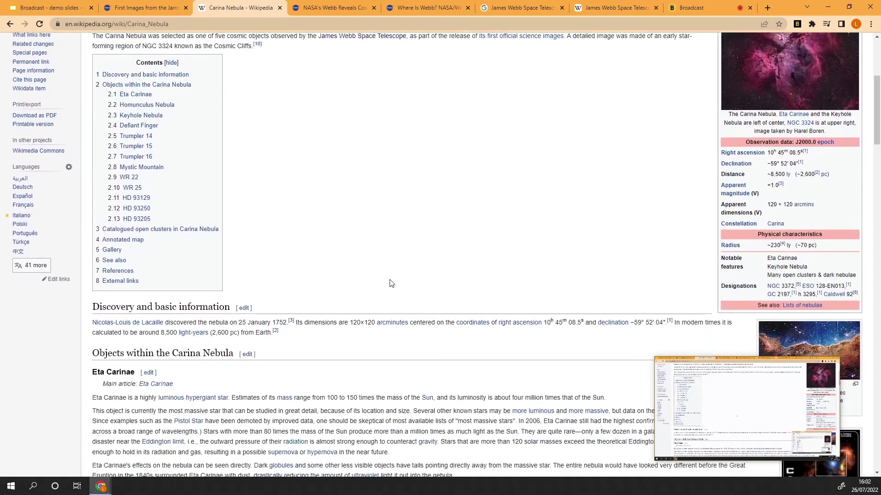
scroll(391, 283, "up", 3)
scroll(390, 283, "up", 4)
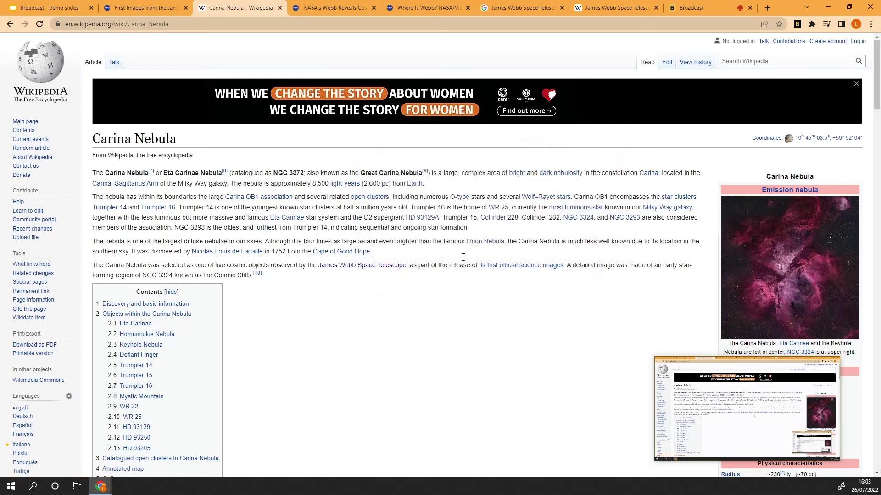
left_click(340, 7)
left_click(412, 8)
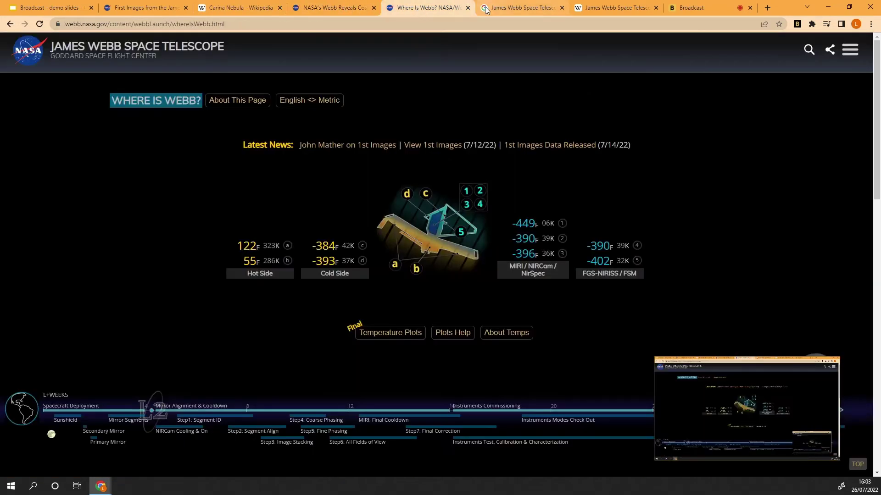
left_click(504, 8)
- Open the 3D telescope model, rotate it to an angled side view, then return to Broadcast
left_click(511, 278)
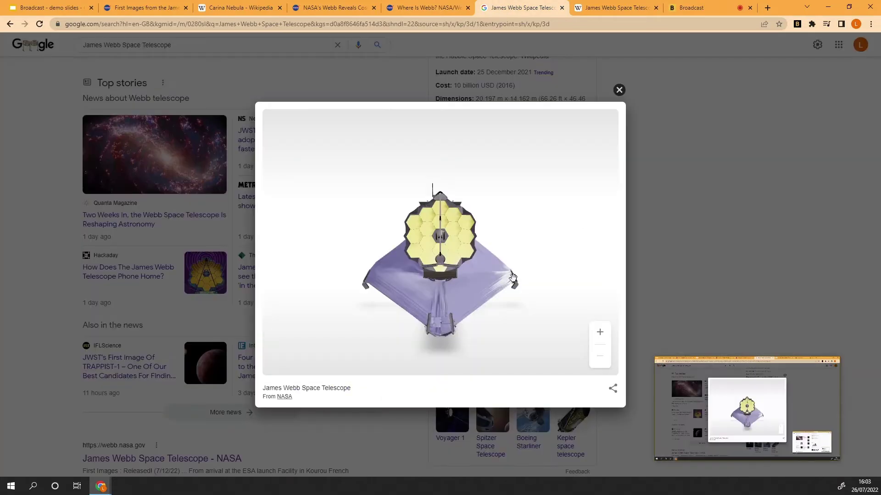
left_click_drag(404, 301, 443, 295)
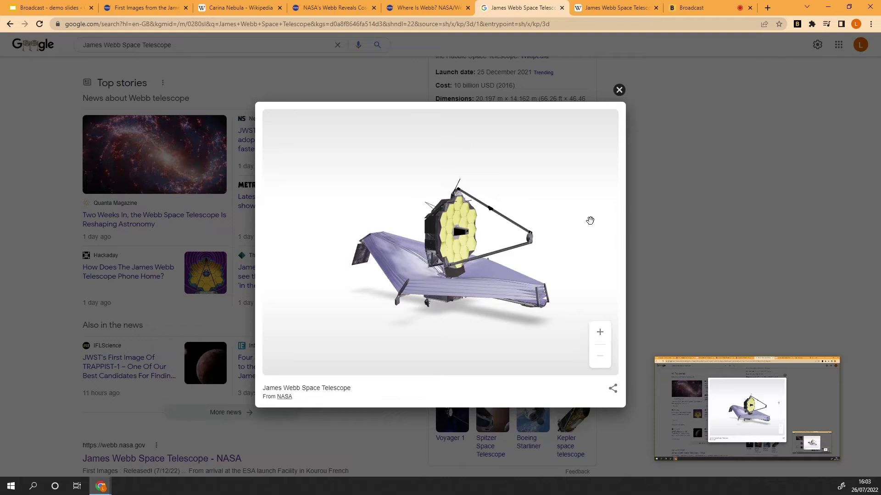
left_click(711, 9)
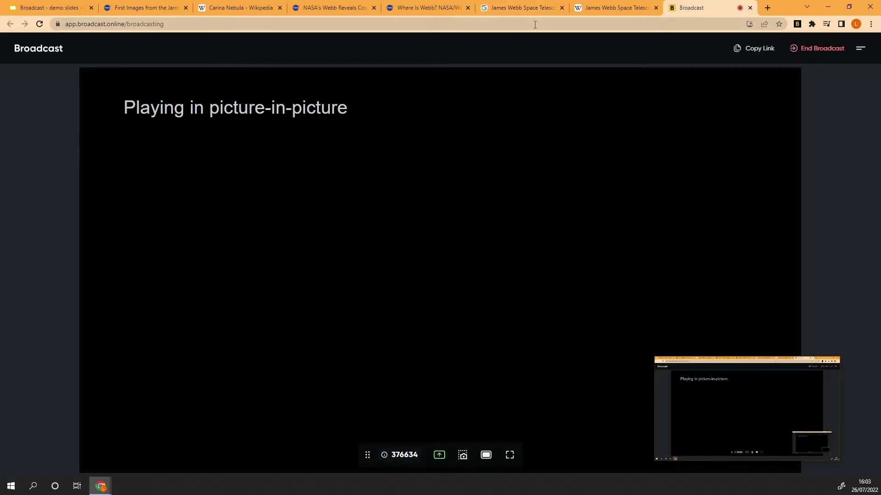
- Capture the Google 3D telescope tab using the Broadcast extension's current-tab option
left_click(522, 10)
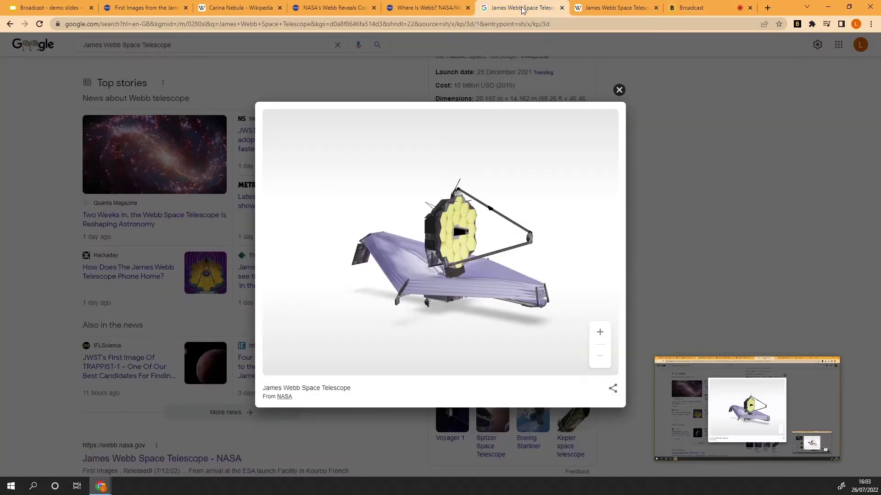
left_click(798, 25)
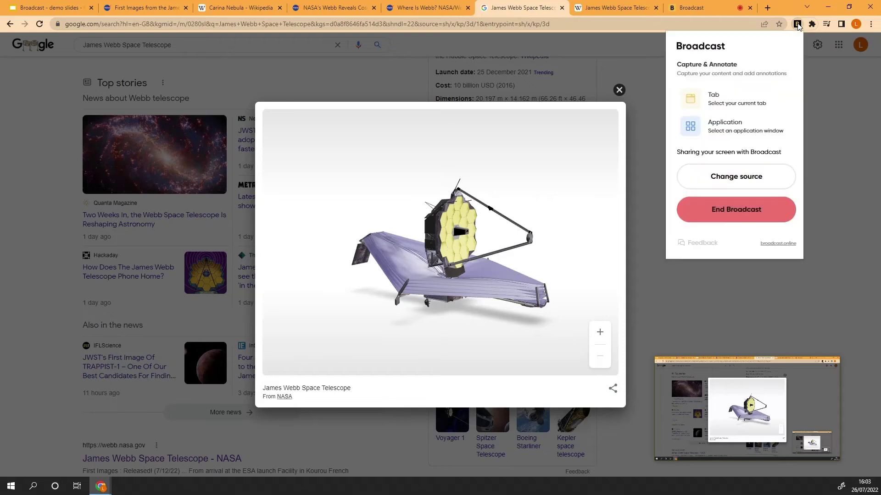
left_click(728, 102)
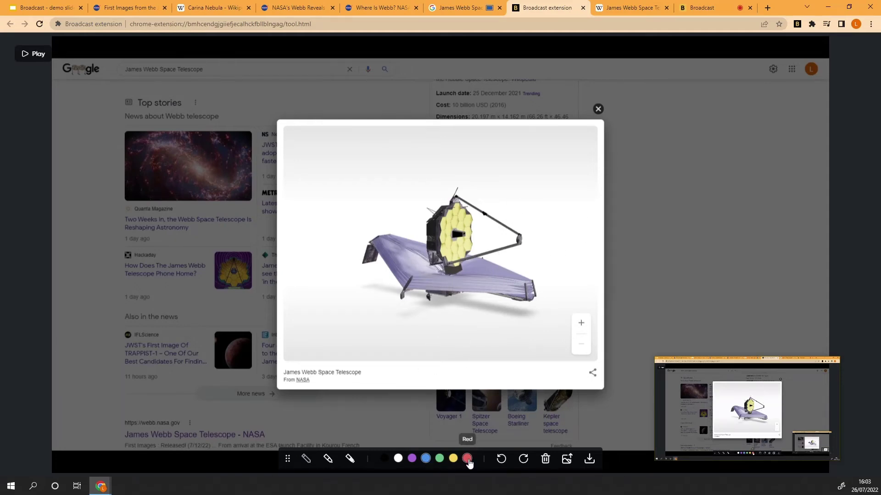
- Draw a red line on the sunshield, handwrite 'Solar Sails', check sharing options, then close the capture
left_click(467, 459)
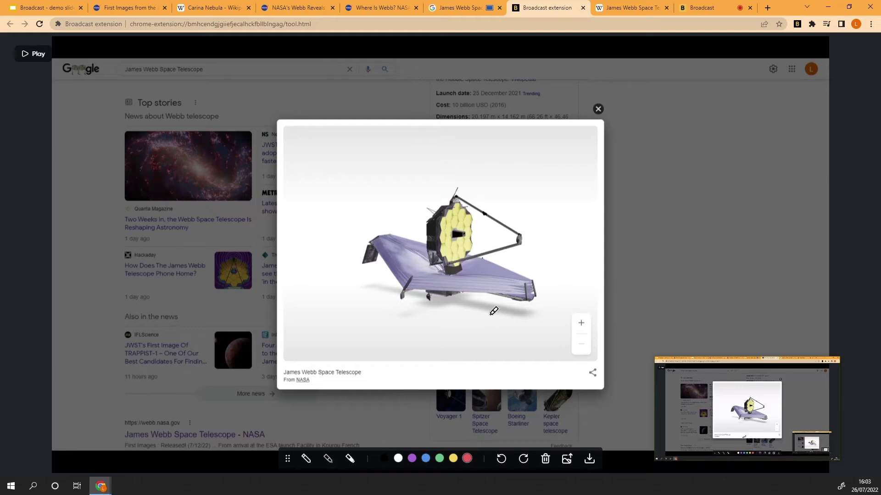
left_click_drag(490, 272, 541, 262)
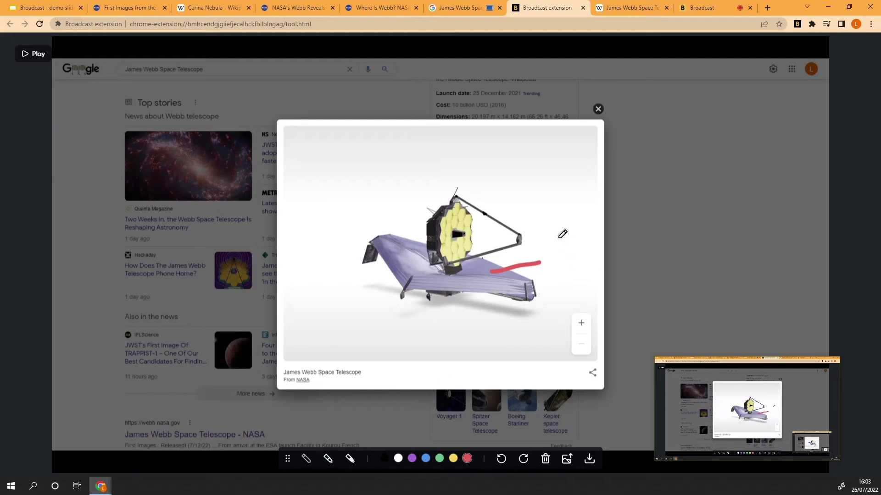
mouse_move(558, 238)
left_mouse_down()
mouse_move(564, 260)
mouse_move(587, 238)
mouse_move(603, 253)
mouse_move(574, 279)
mouse_move(603, 289)
mouse_move(615, 276)
mouse_move(612, 295)
left_mouse_up()
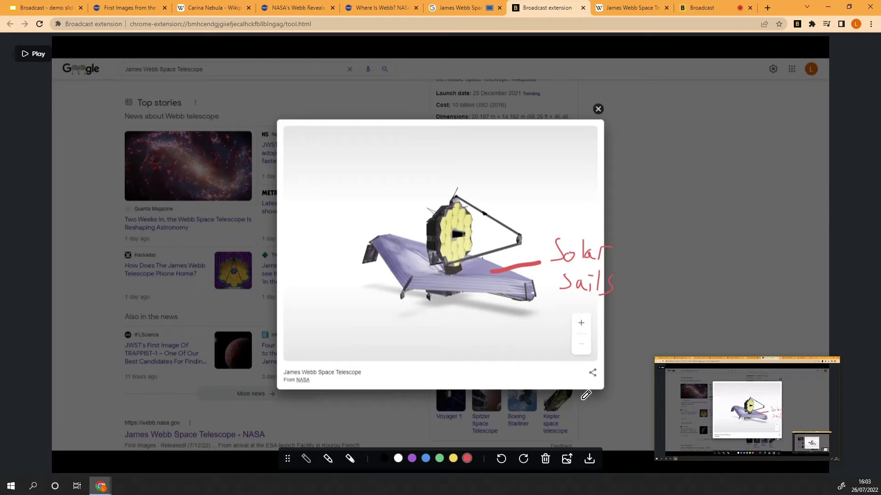
left_click(567, 459)
left_click(583, 8)
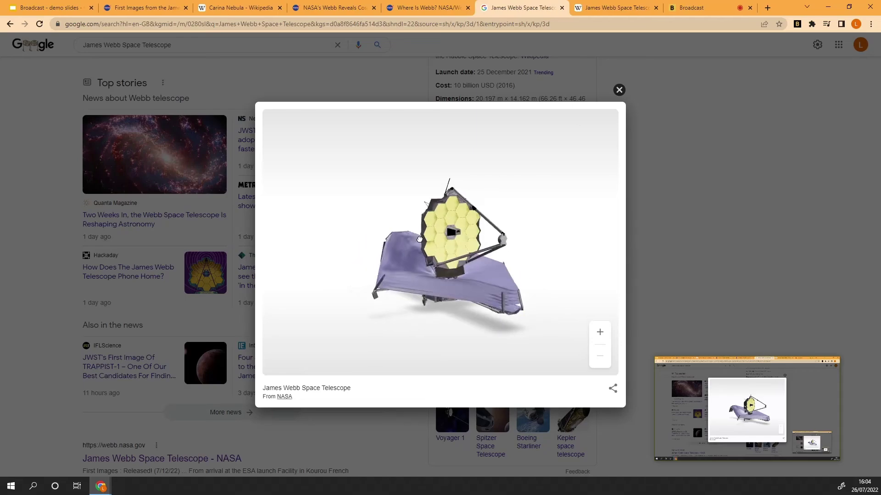
- Return to the Carina Nebula Wikipedia tab, scroll down, and open the Broadcast extension panel
left_click(240, 8)
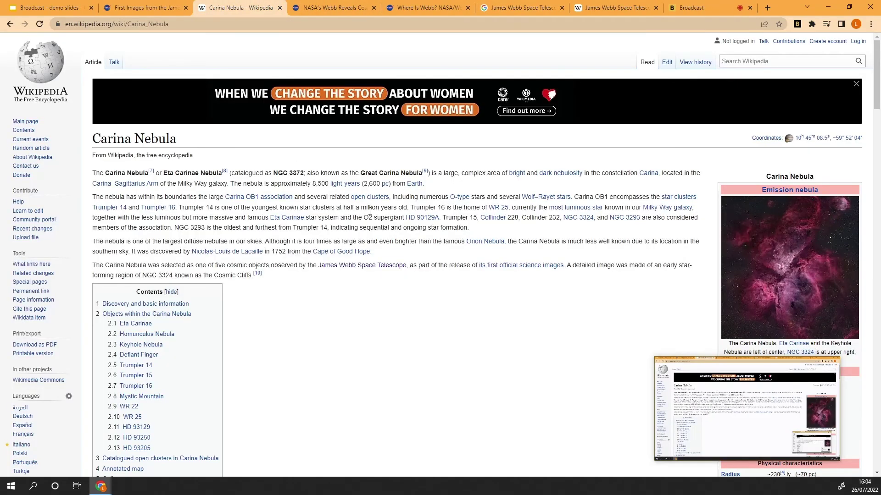
scroll(366, 215, "down", 8)
scroll(367, 214, "down", 3)
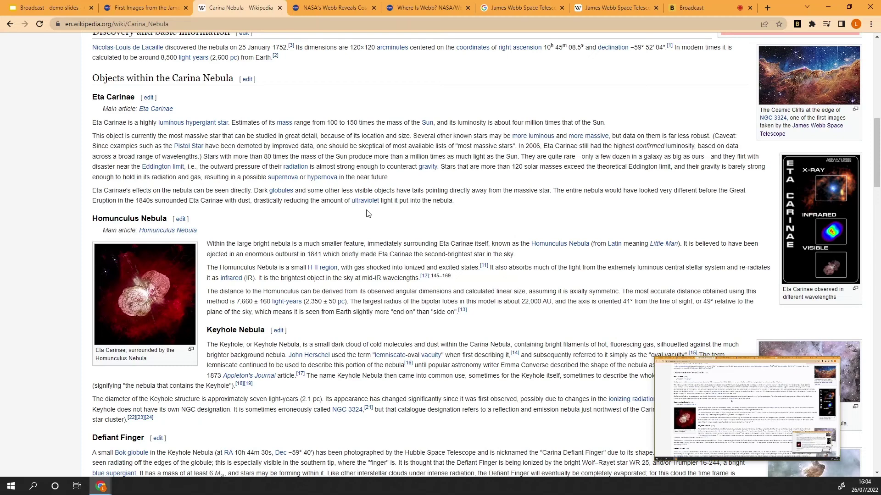
left_click(797, 24)
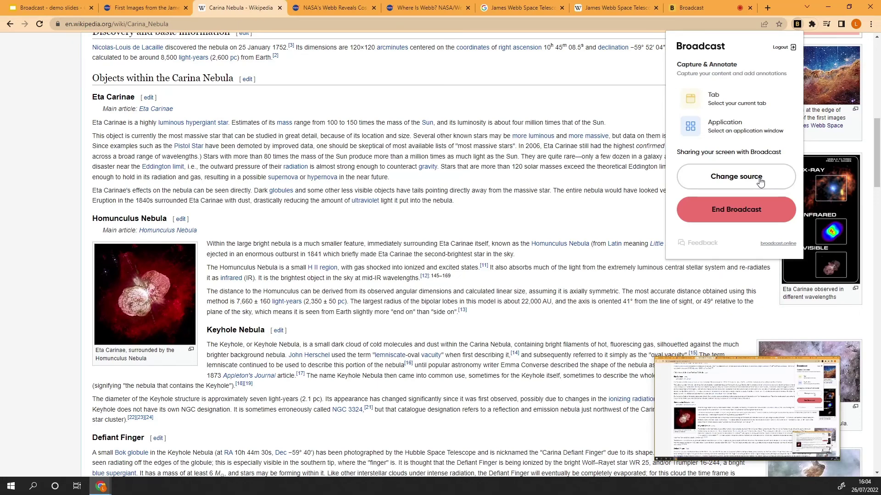
- End the live broadcast, confirm it, and dismiss the extension panel
left_click(749, 219)
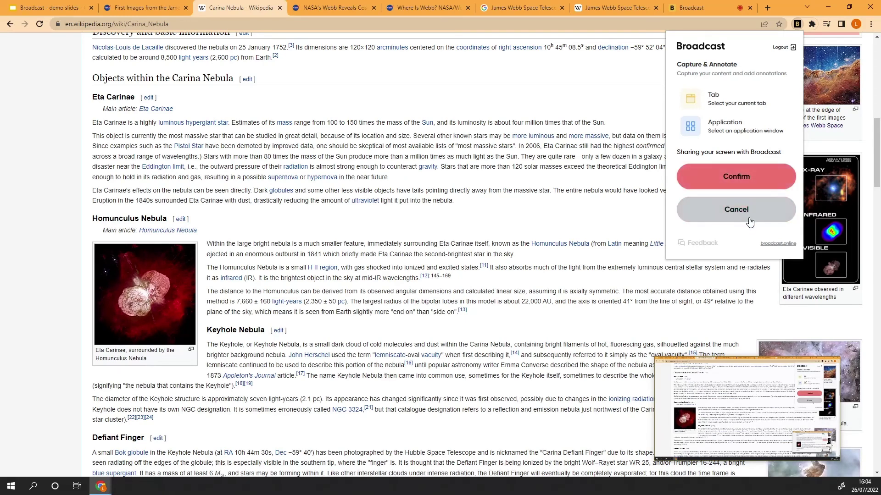
left_click(727, 178)
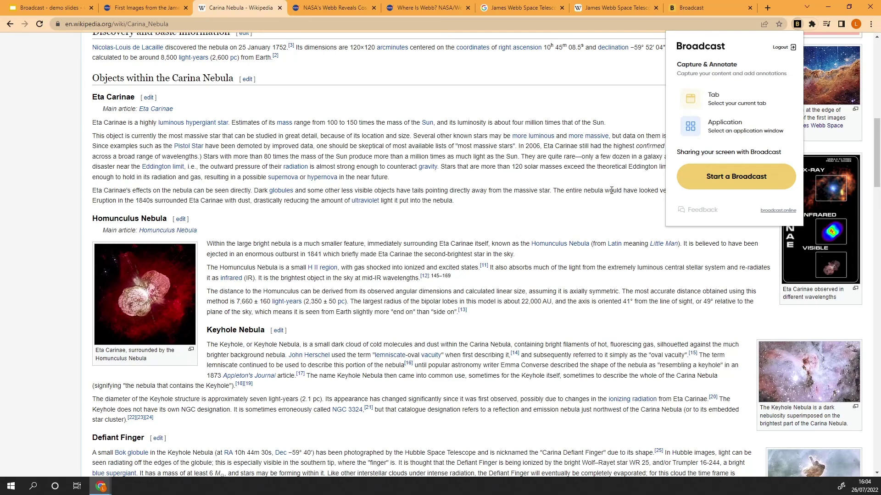
left_click(565, 187)
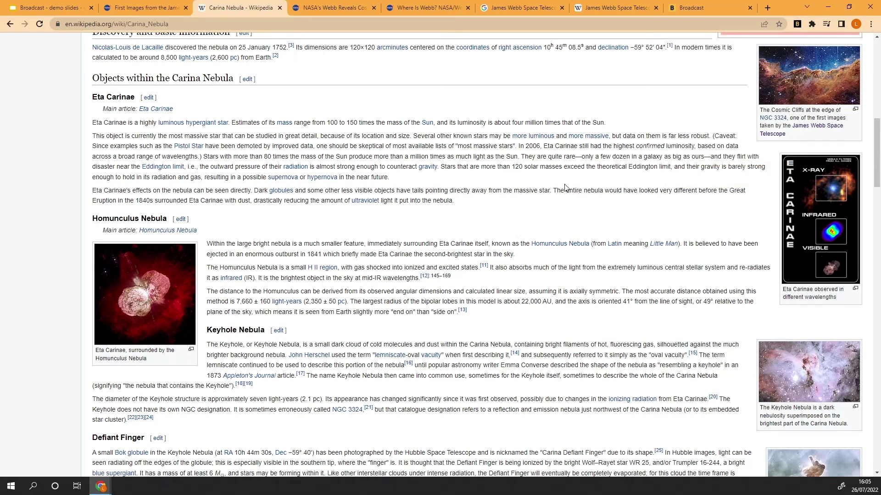
- Reopen the Broadcast panel to check it only offers a new broadcast, then close it
scroll(565, 187, "up", 9)
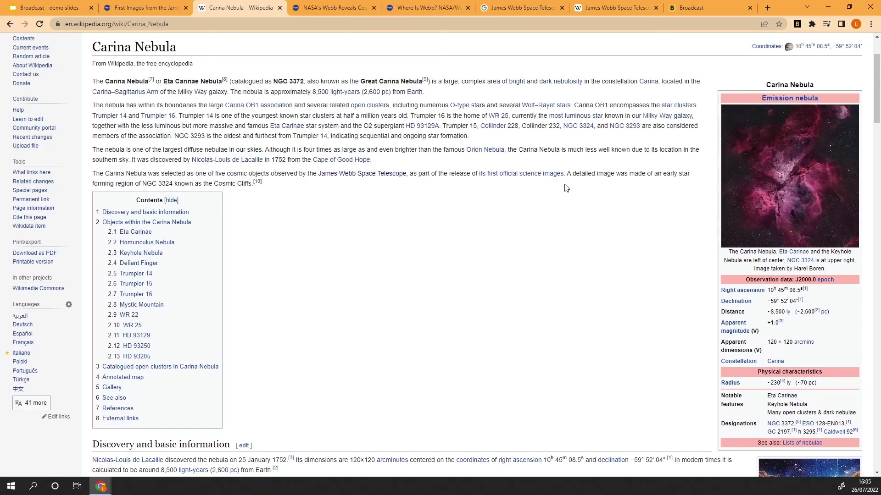
left_click(797, 23)
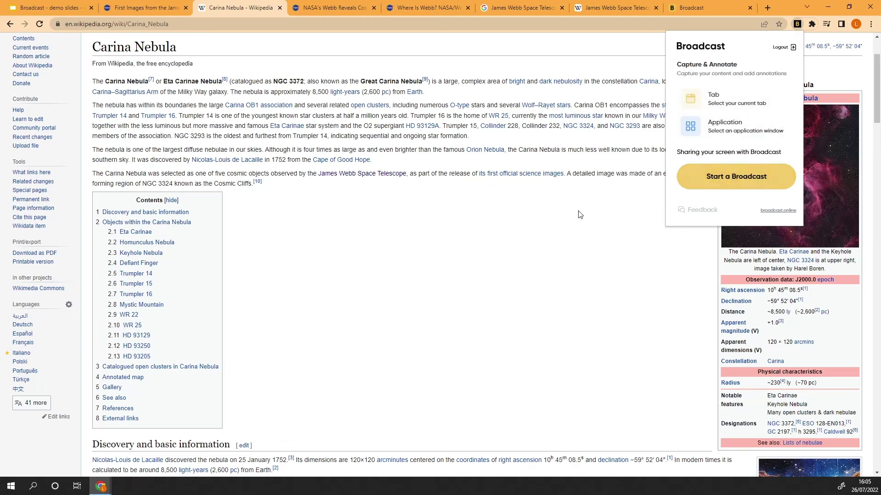
left_click(544, 218)
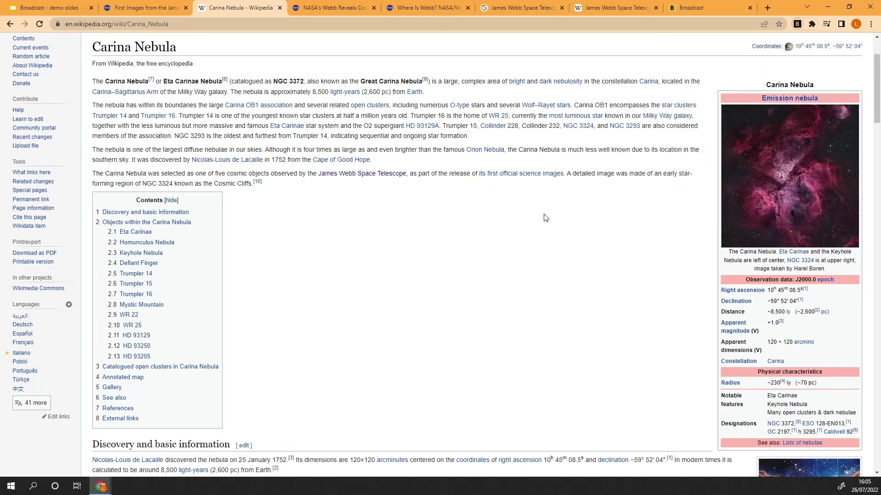